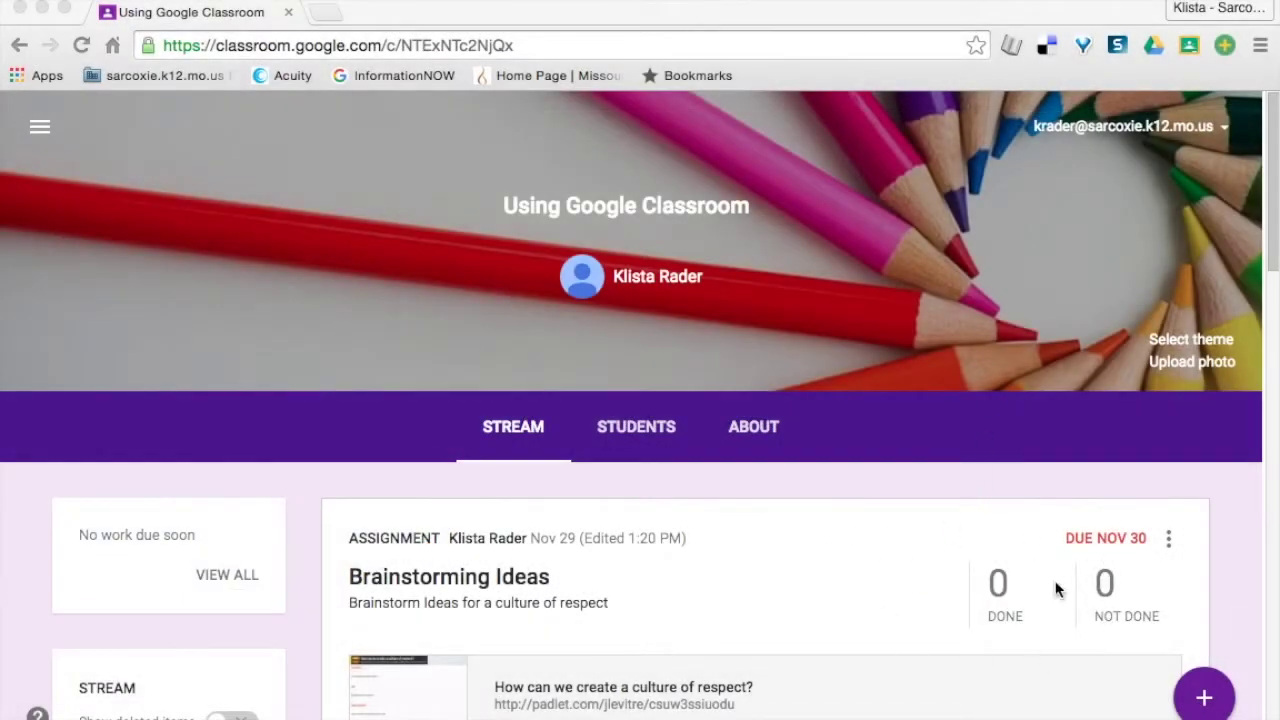
# Look through the posts in the Using Google Classroom stream, from Brainstorming Ideas down to Research Notes and back to Test
pyautogui.scroll(-3, 902, 619)
pyautogui.scroll(-7, 903, 622)
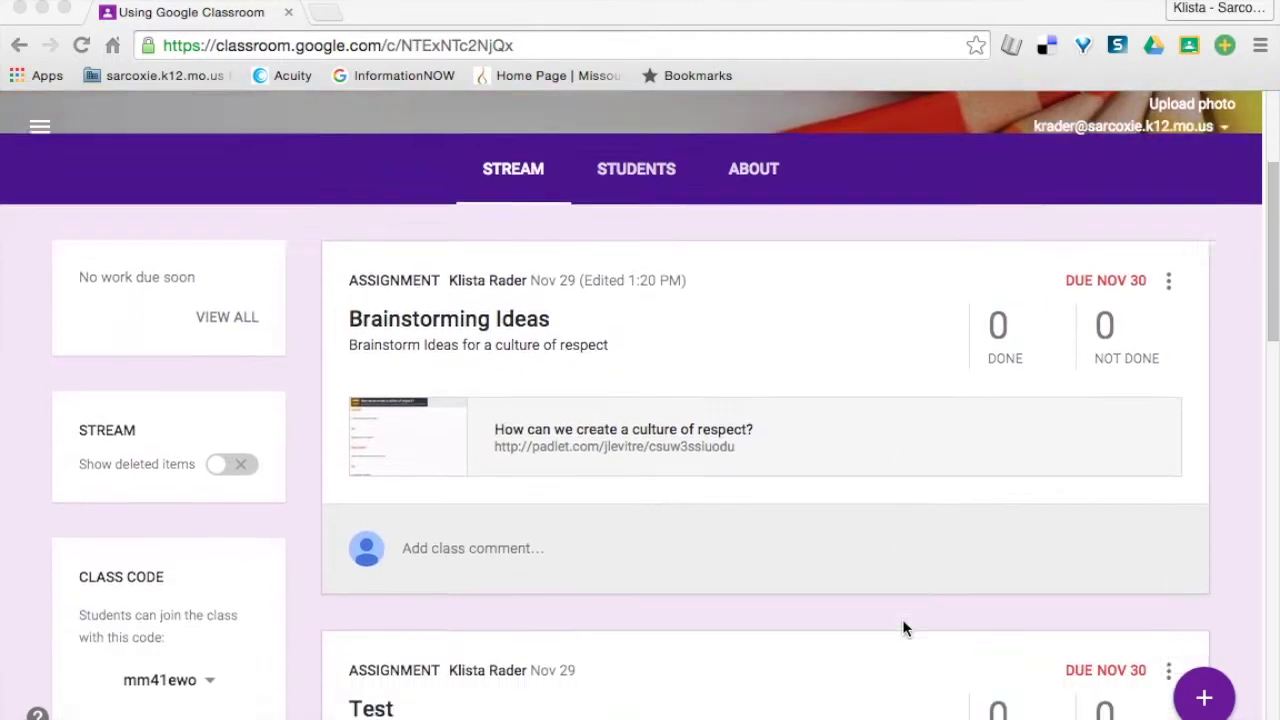
pyautogui.scroll(-1, 902, 619)
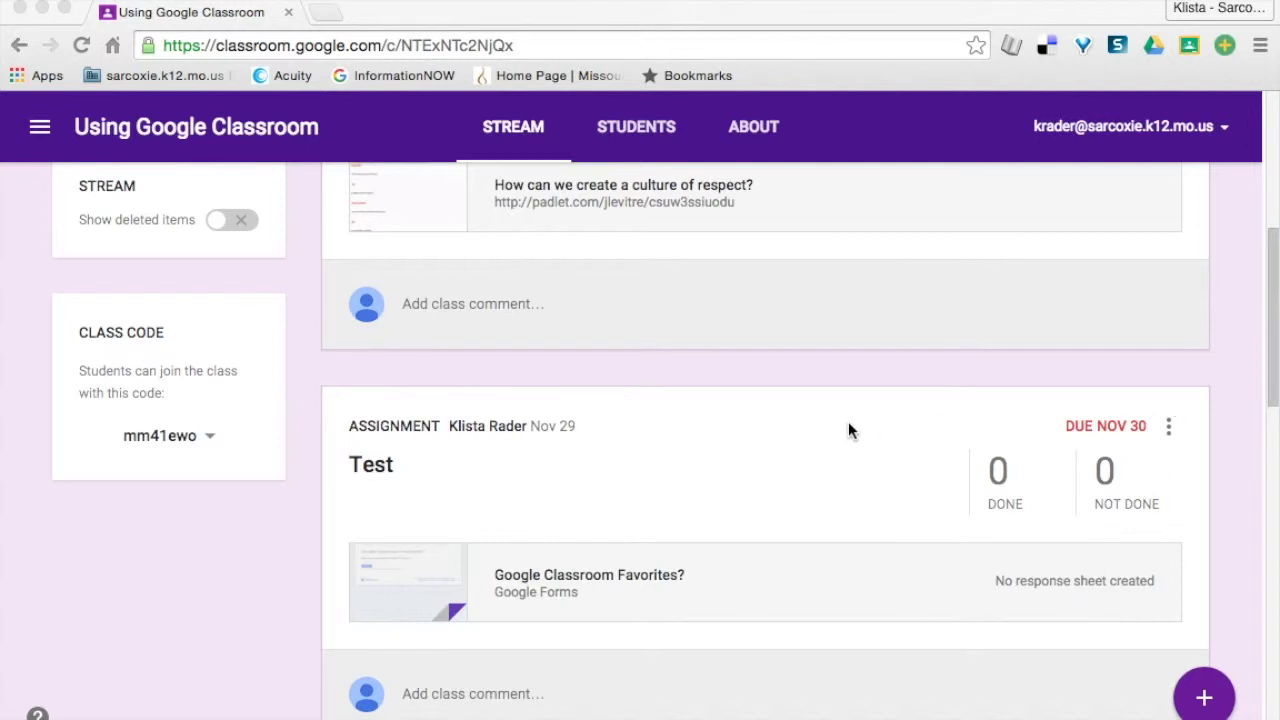
pyautogui.scroll(-6, 866, 583)
pyautogui.scroll(-3, 866, 582)
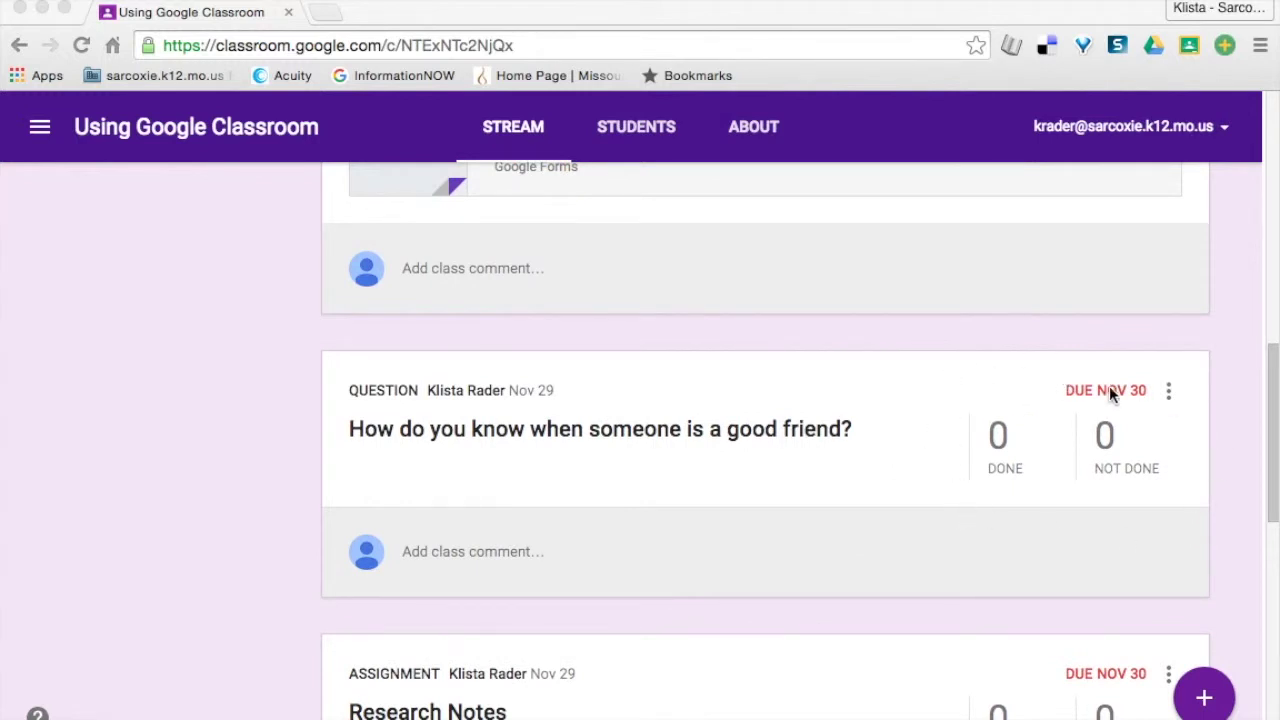
pyautogui.scroll(-4, 849, 615)
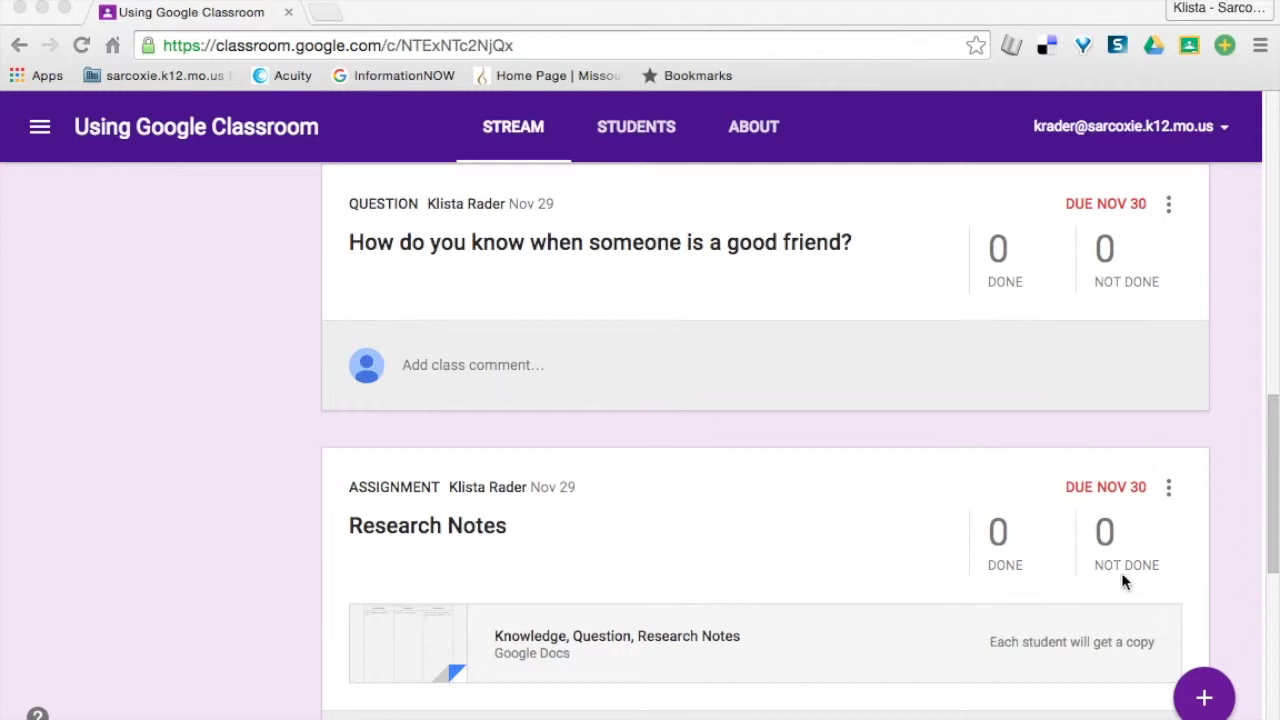
pyautogui.scroll(3, 889, 483)
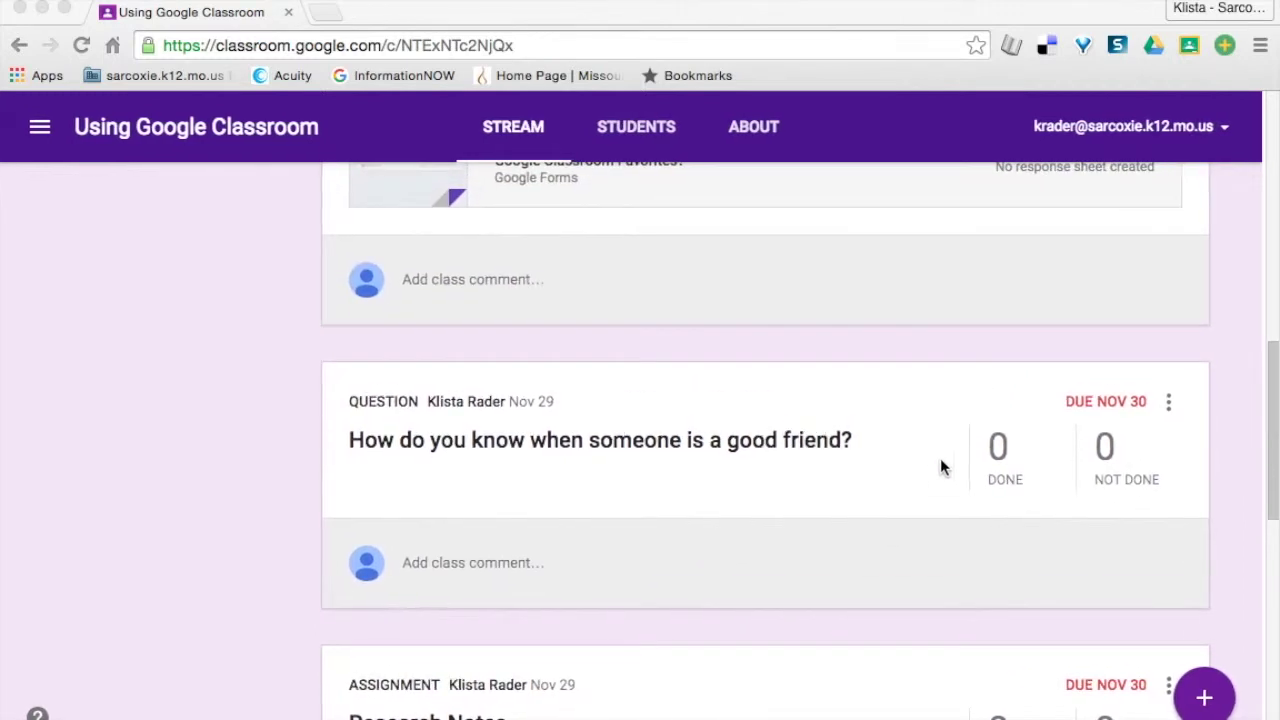
pyautogui.scroll(3, 866, 455)
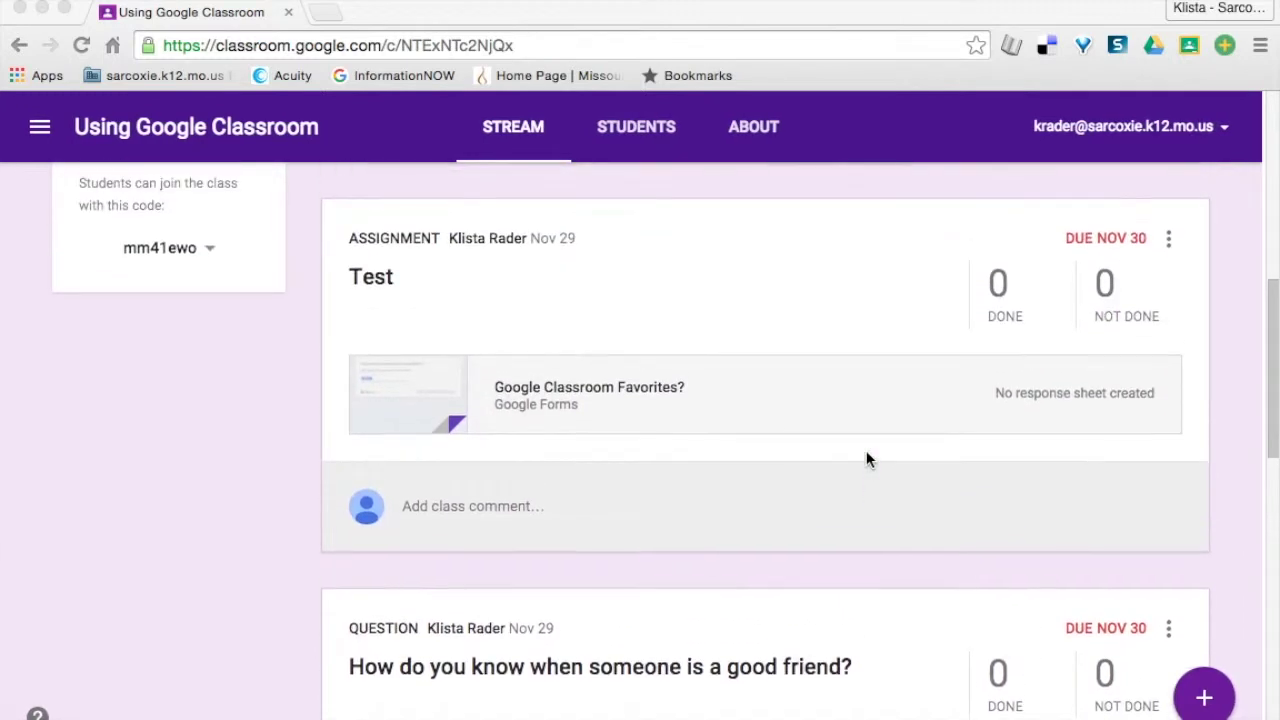
pyautogui.scroll(1, 866, 459)
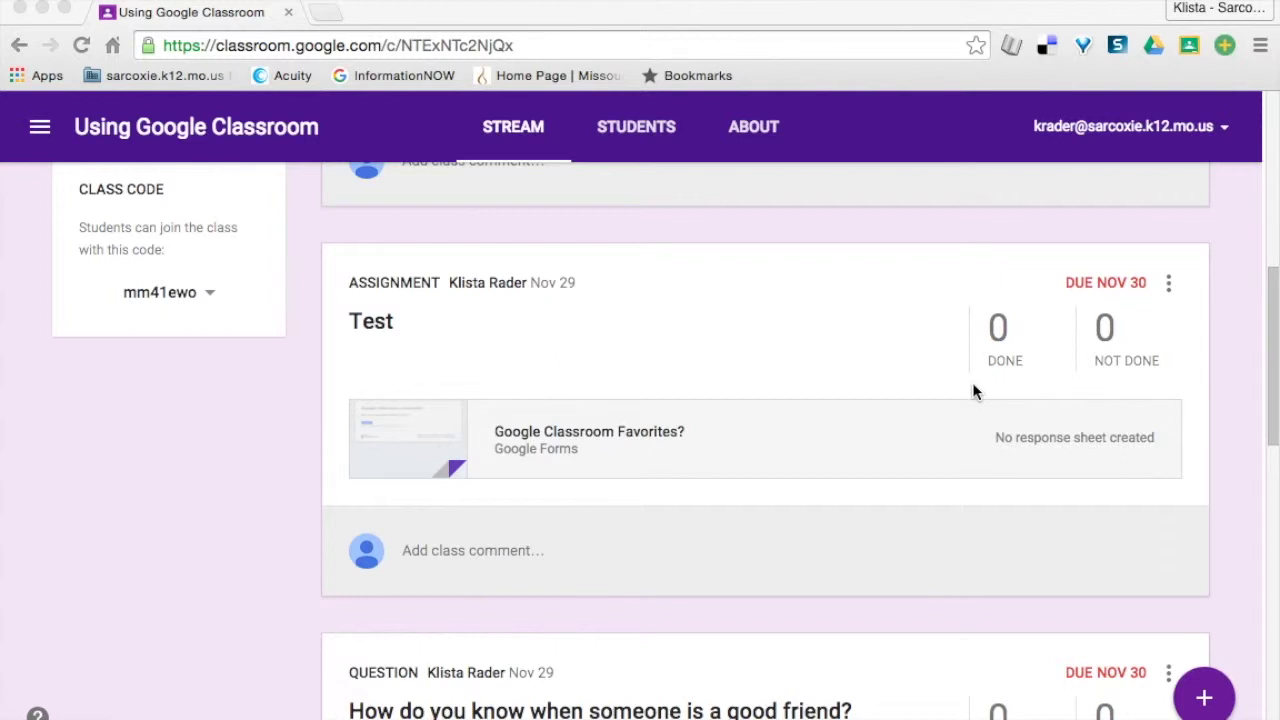
# View the Knowledge, Question, Research Notes document attached to the Research Notes assignment and return to the class stream
pyautogui.scroll(-5, 974, 392)
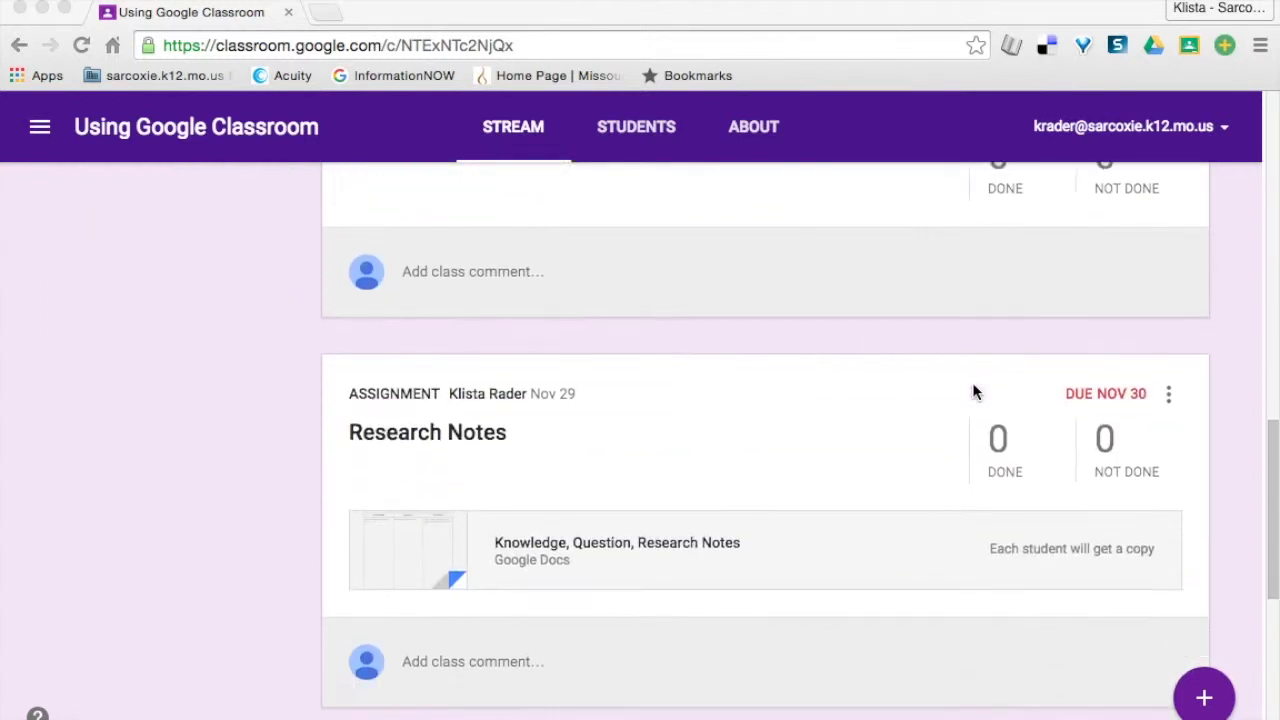
pyautogui.scroll(-1, 974, 392)
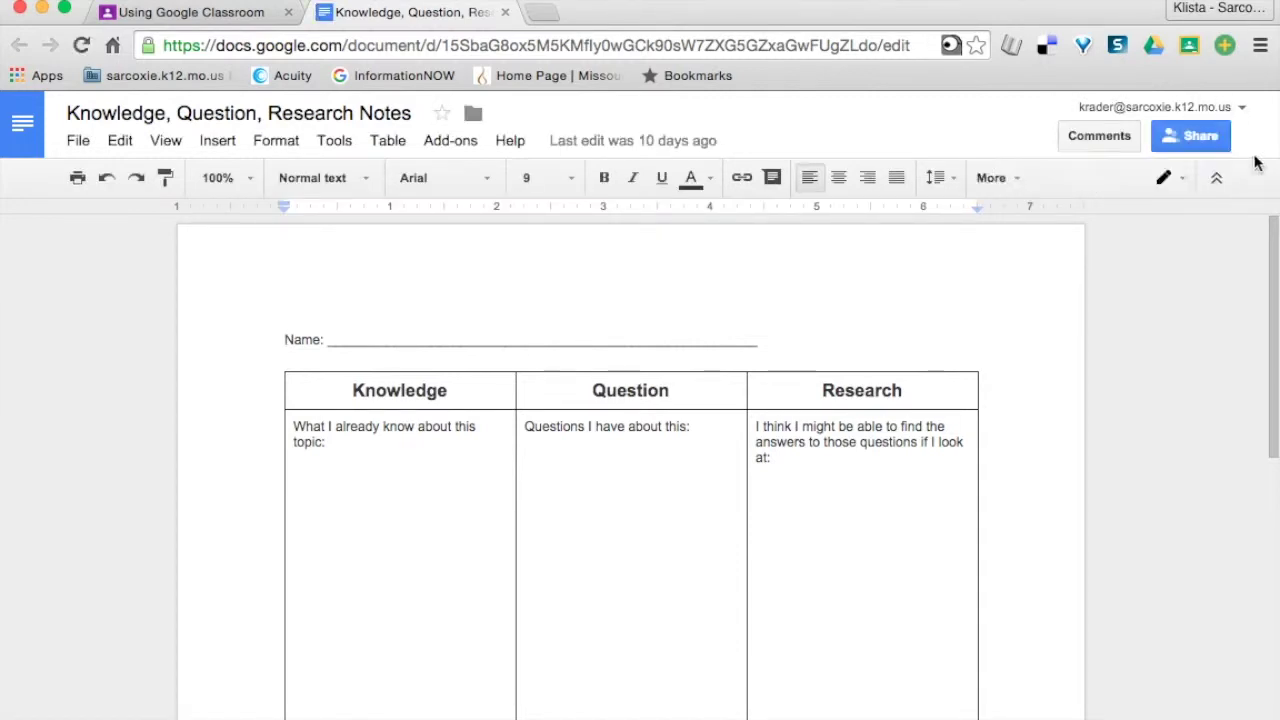
pyautogui.click(253, 18)
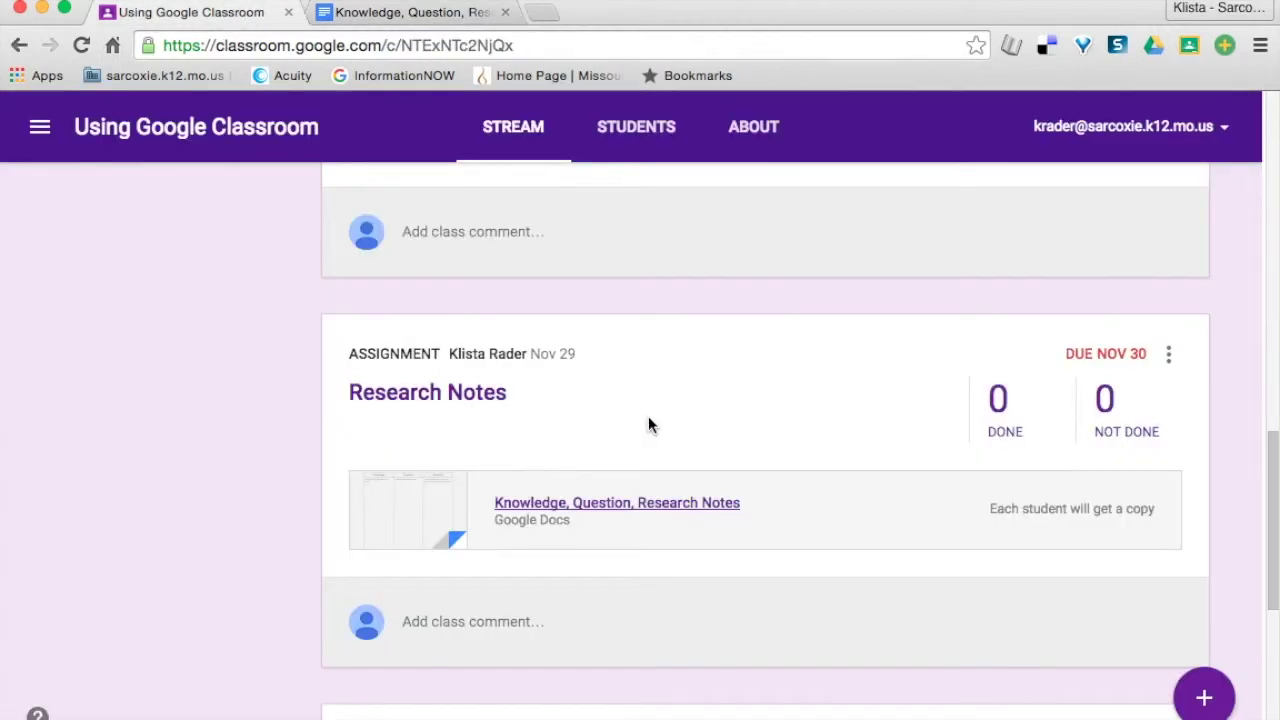
# View the Padlet board "How can we create a culture of respect?" linked in Brainstorming Ideas and return to the class stream
pyautogui.scroll(2, 648, 425)
pyautogui.scroll(5, 648, 425)
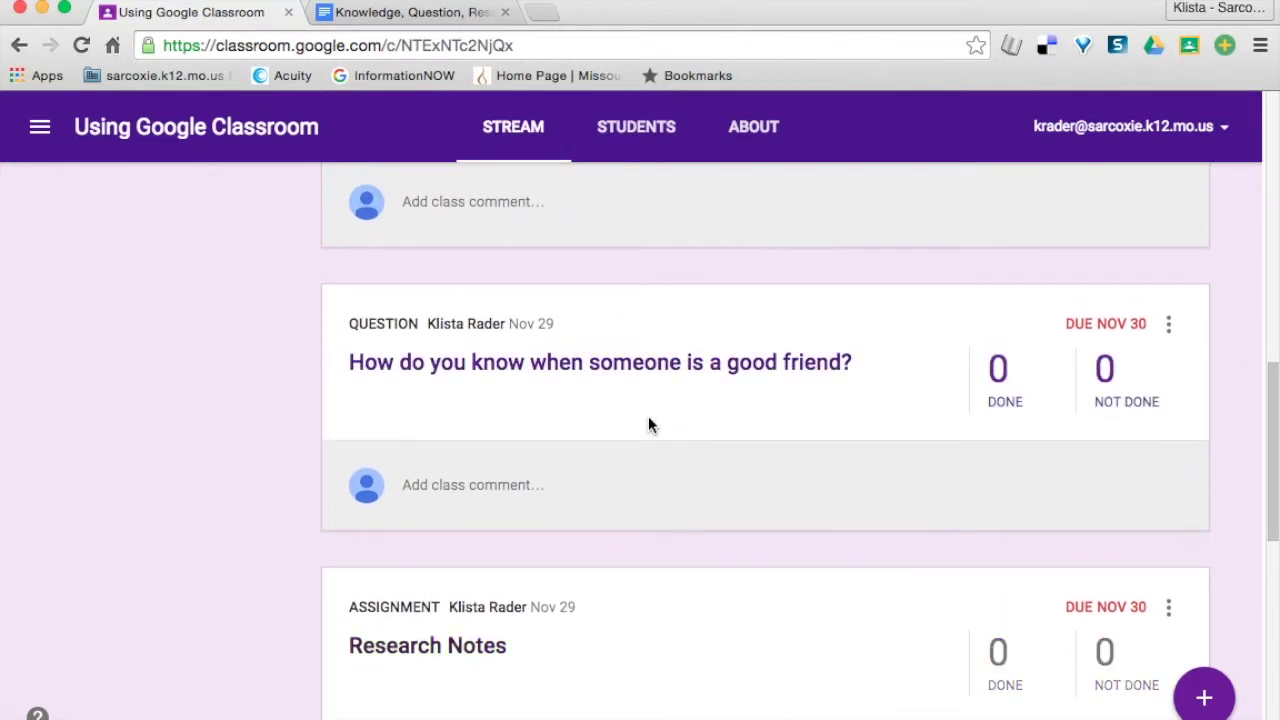
pyautogui.scroll(5, 648, 425)
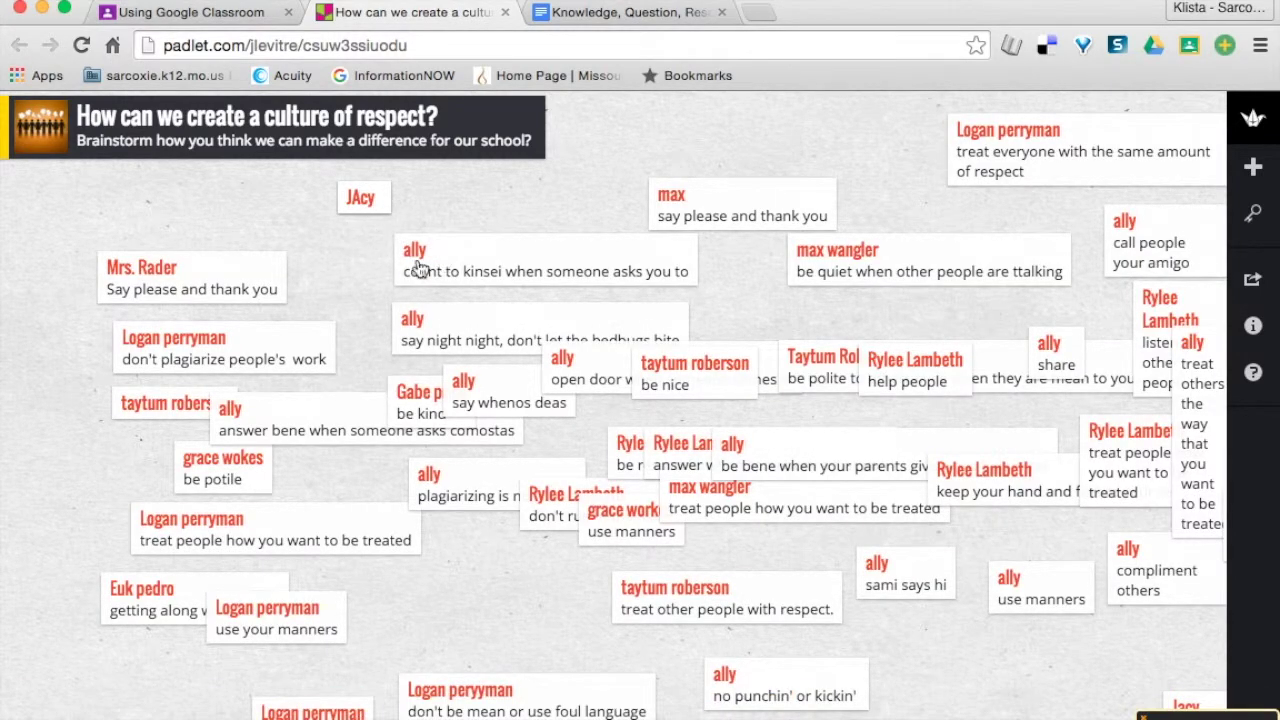
pyautogui.click(222, 20)
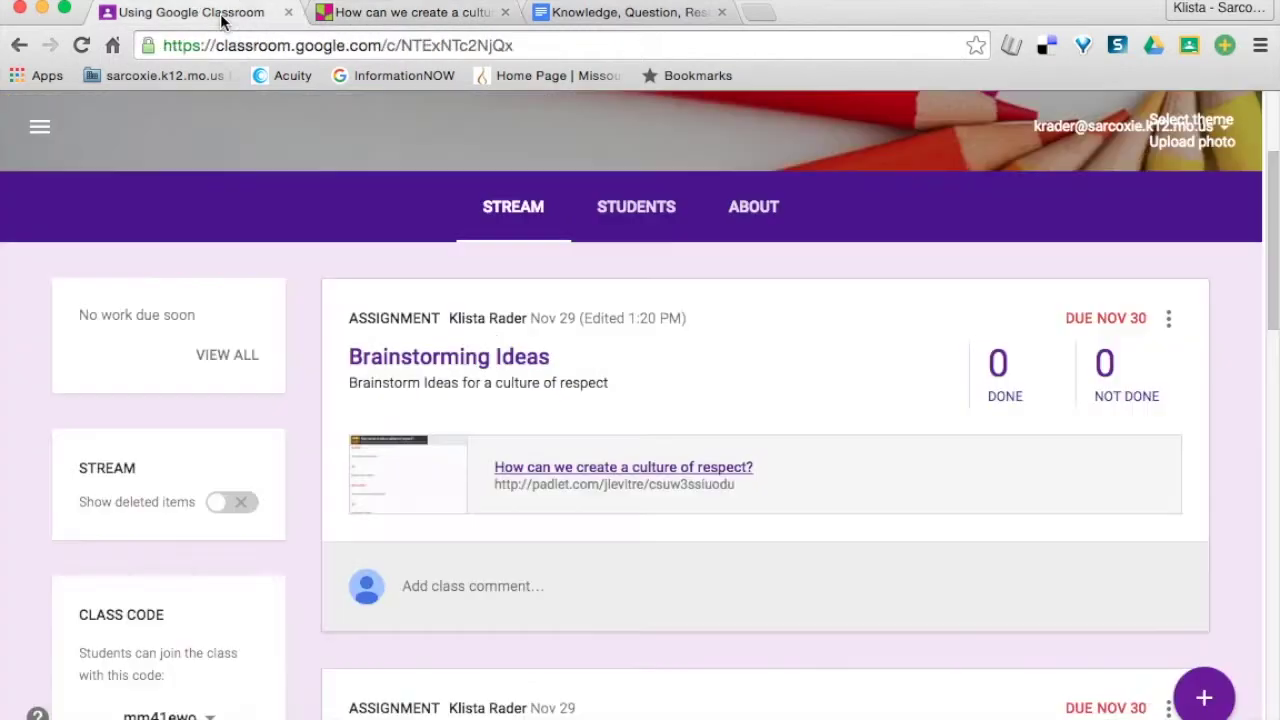
# Open the Growth Mindsets assignment in the How Children Succeed: Book Study class and dismiss the tip about marking assignments as done
pyautogui.scroll(2, 736, 448)
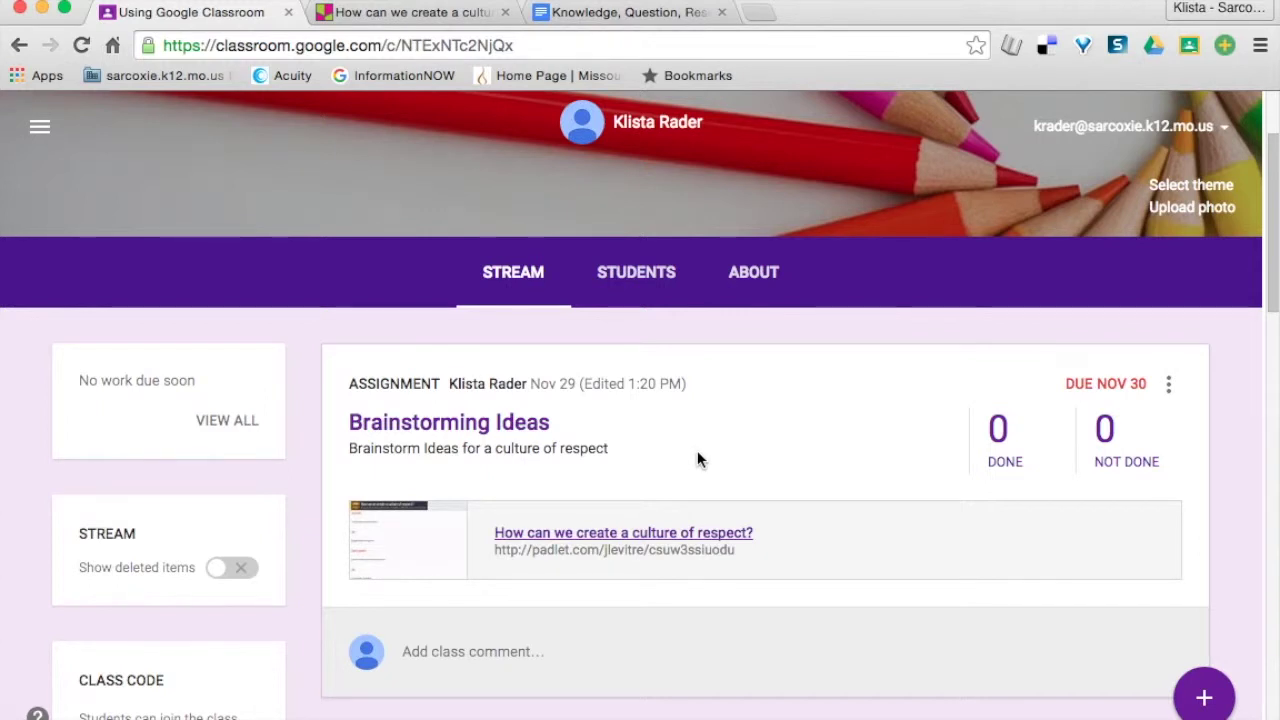
pyautogui.scroll(1, 697, 450)
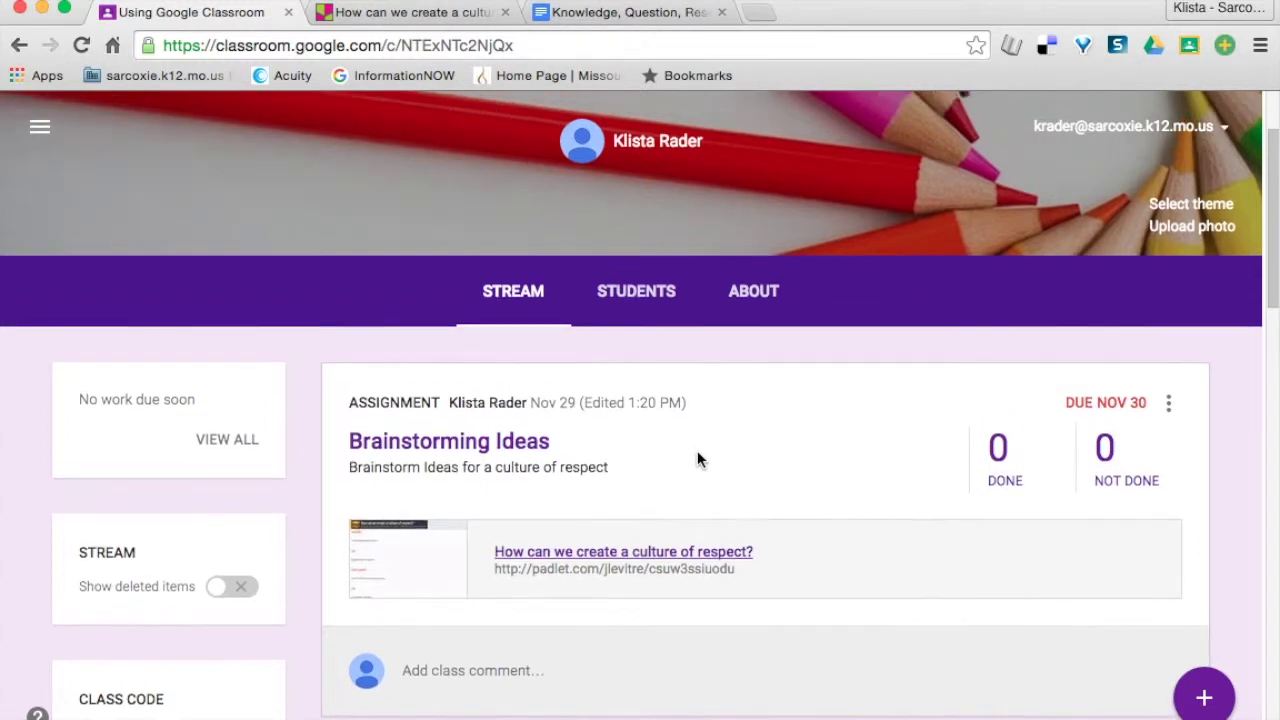
pyautogui.click(524, 445)
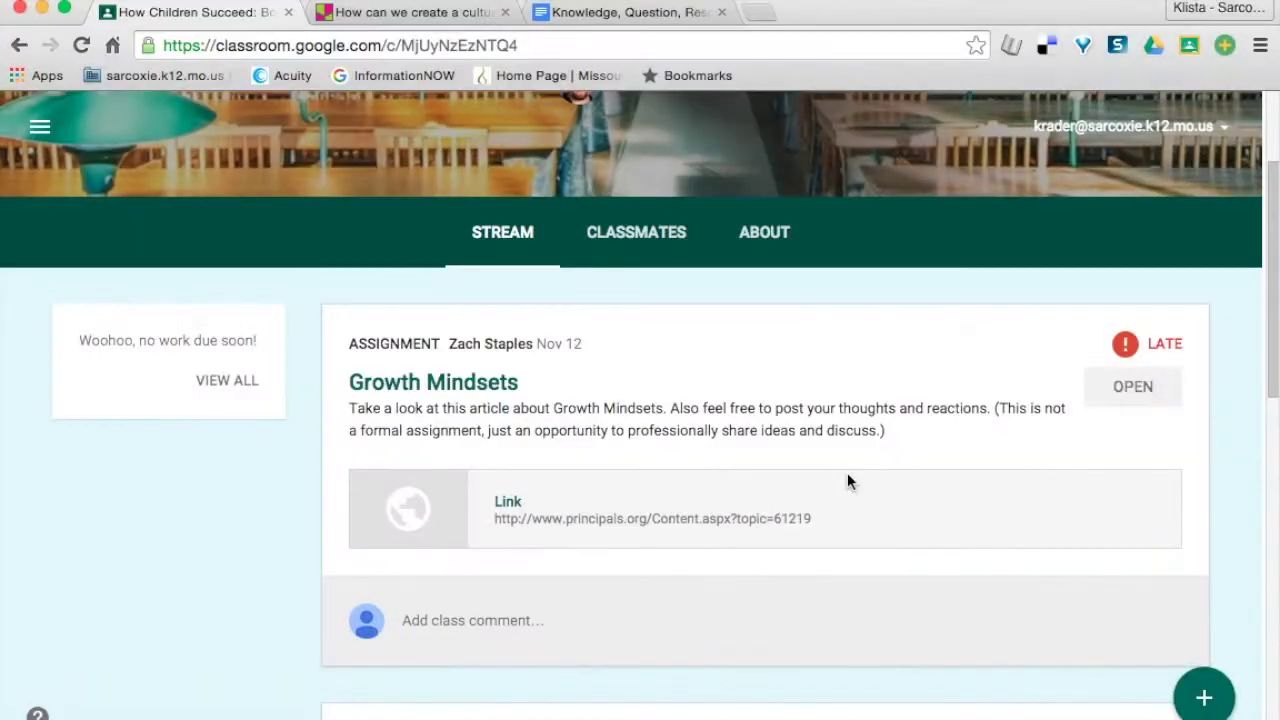
pyautogui.scroll(1, 847, 482)
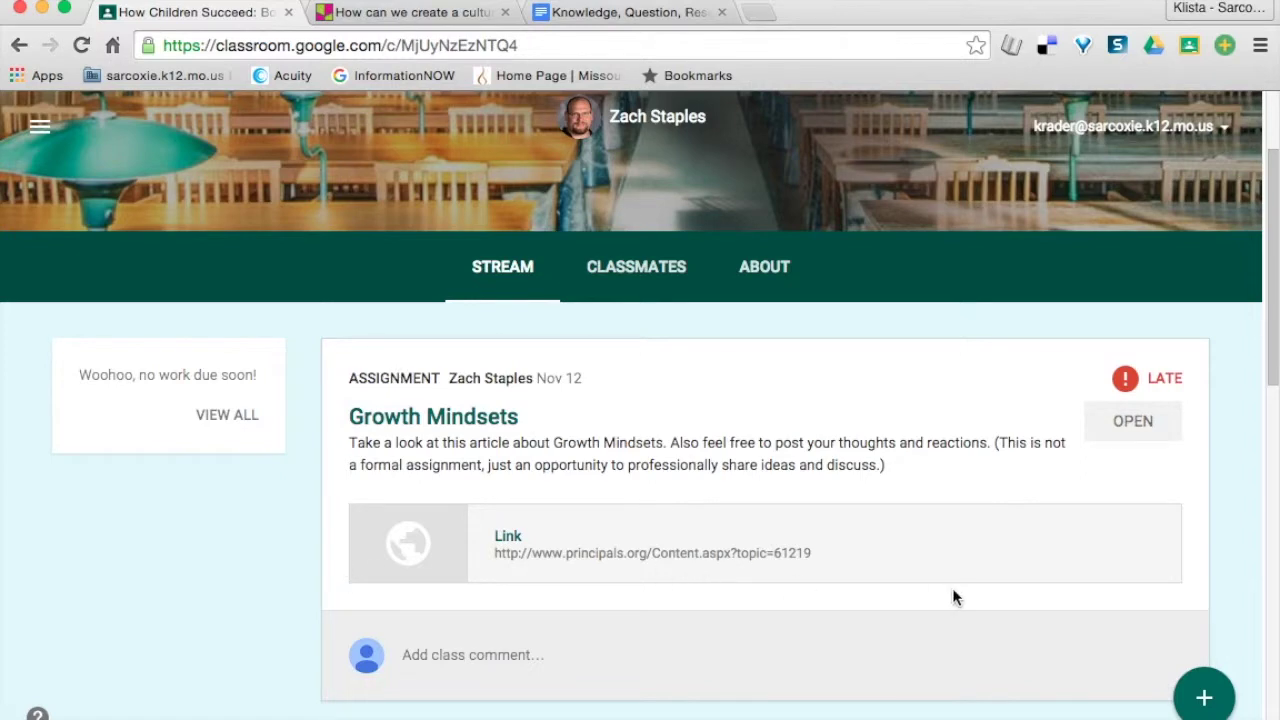
pyautogui.click(1128, 418)
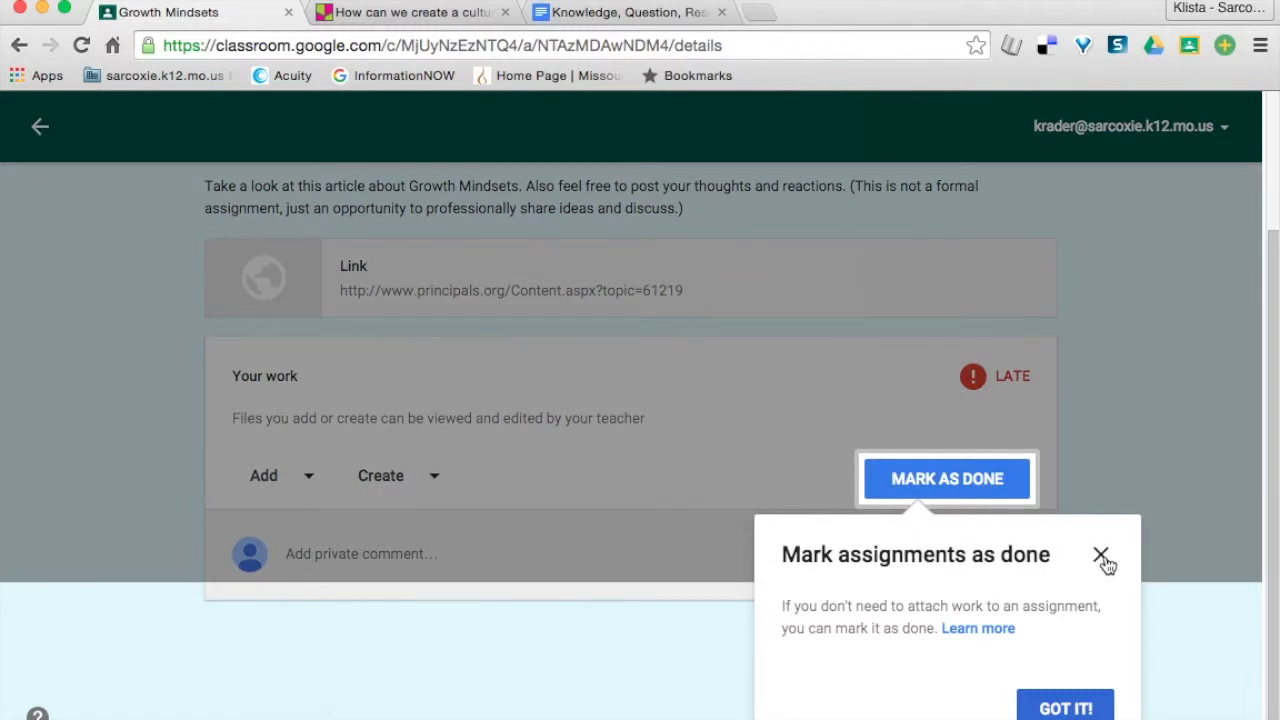
pyautogui.click(1101, 556)
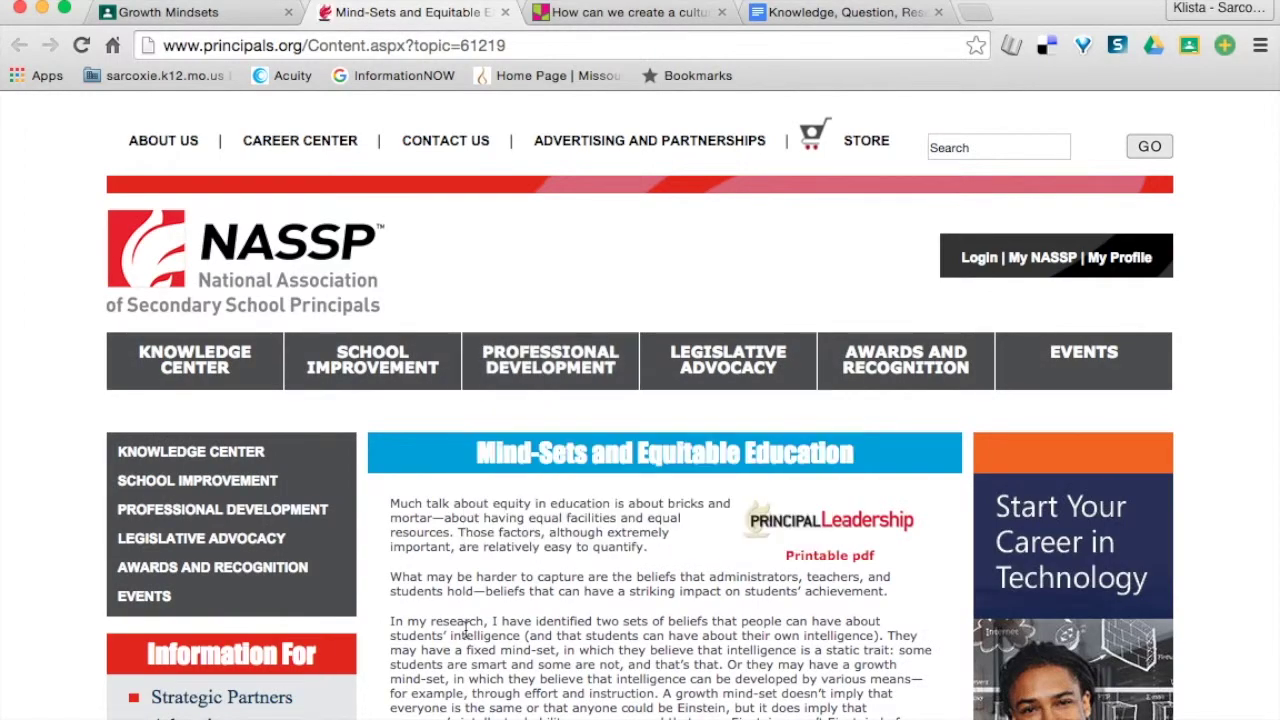
# Skim the Mind-Sets and Equitable Education article linked in the assignment and return to the Growth Mindsets page
pyautogui.scroll(-5, 465, 628)
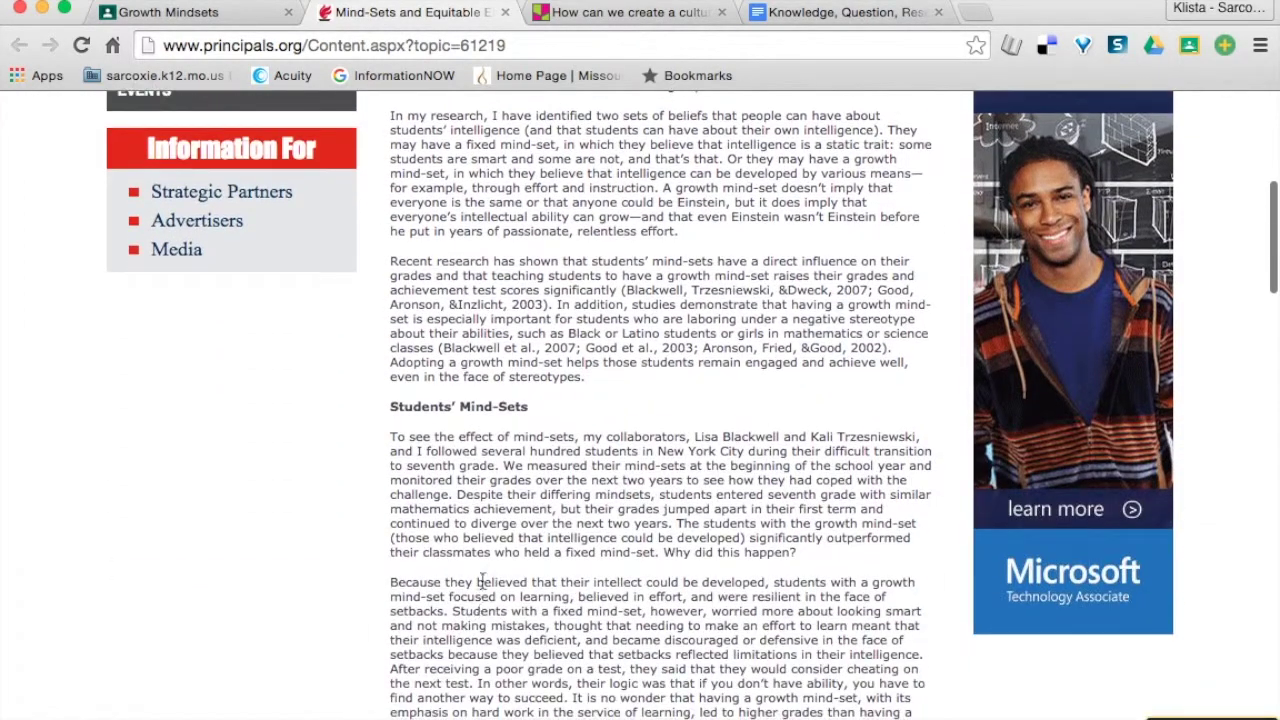
pyautogui.scroll(-5, 503, 425)
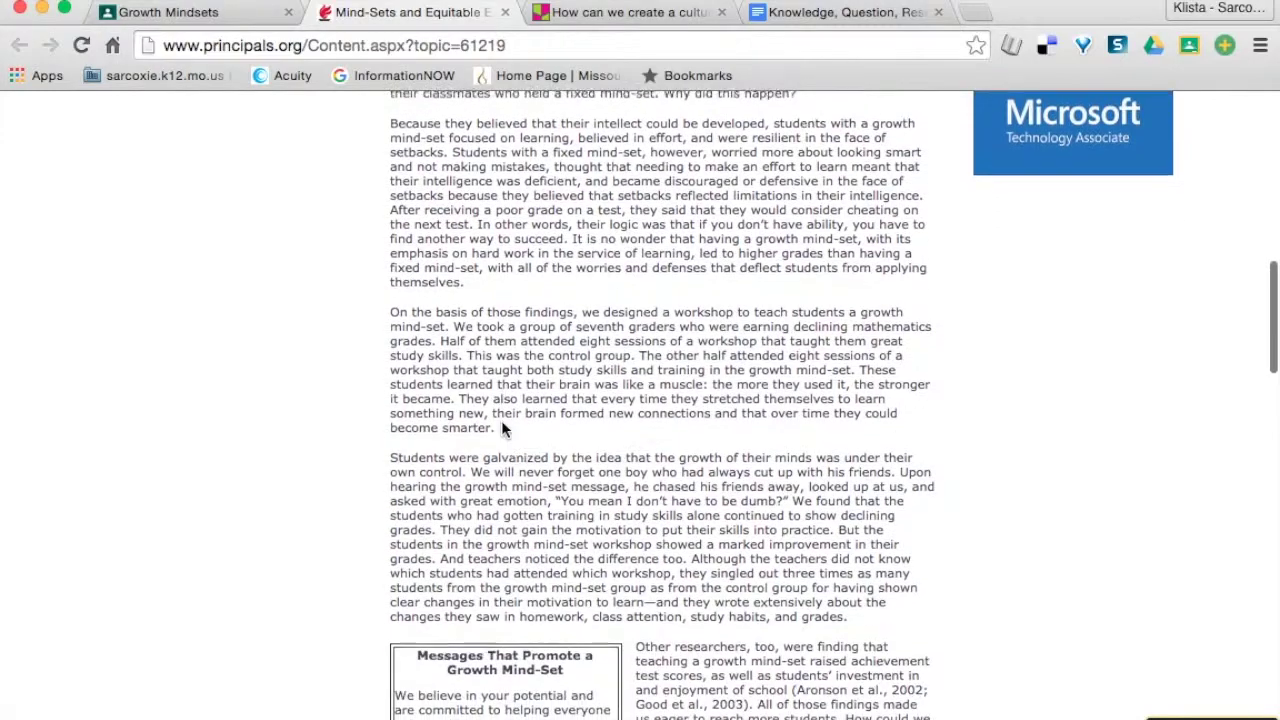
pyautogui.scroll(10, 501, 428)
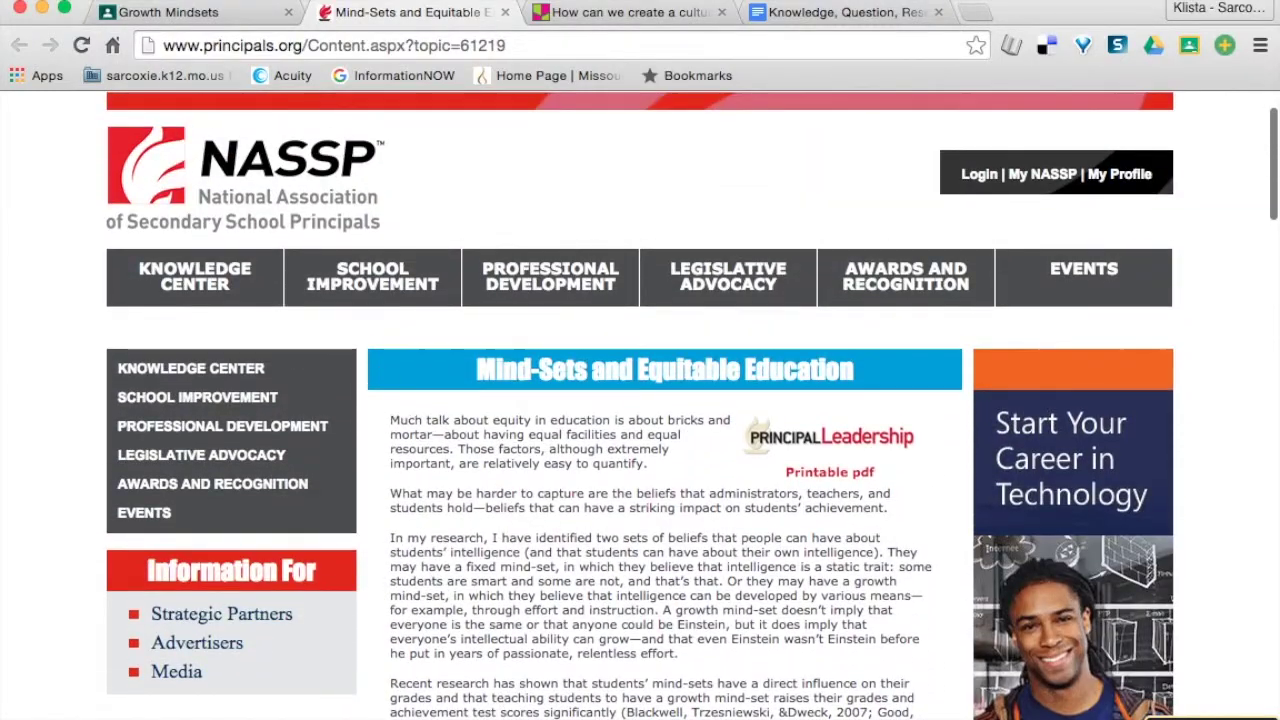
pyautogui.click(185, 12)
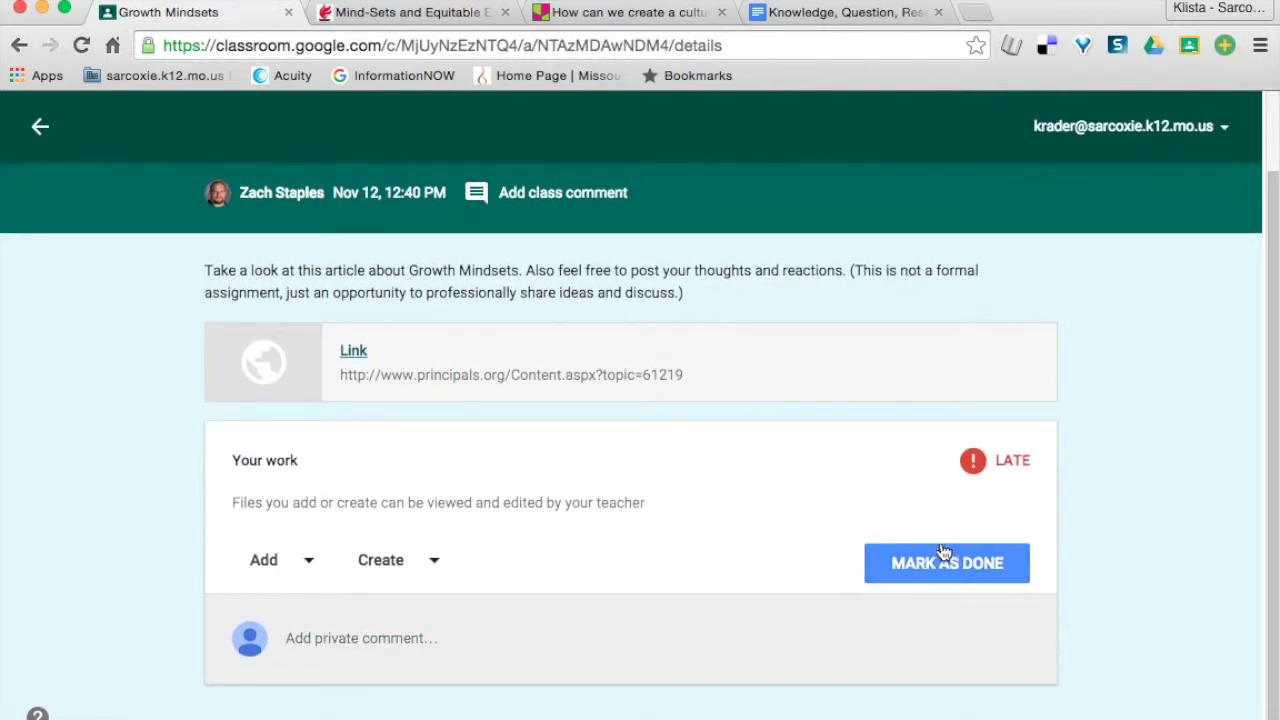
# Mark the Growth Mindsets assignment as done without attaching work and return to the book study class stream
pyautogui.click(903, 566)
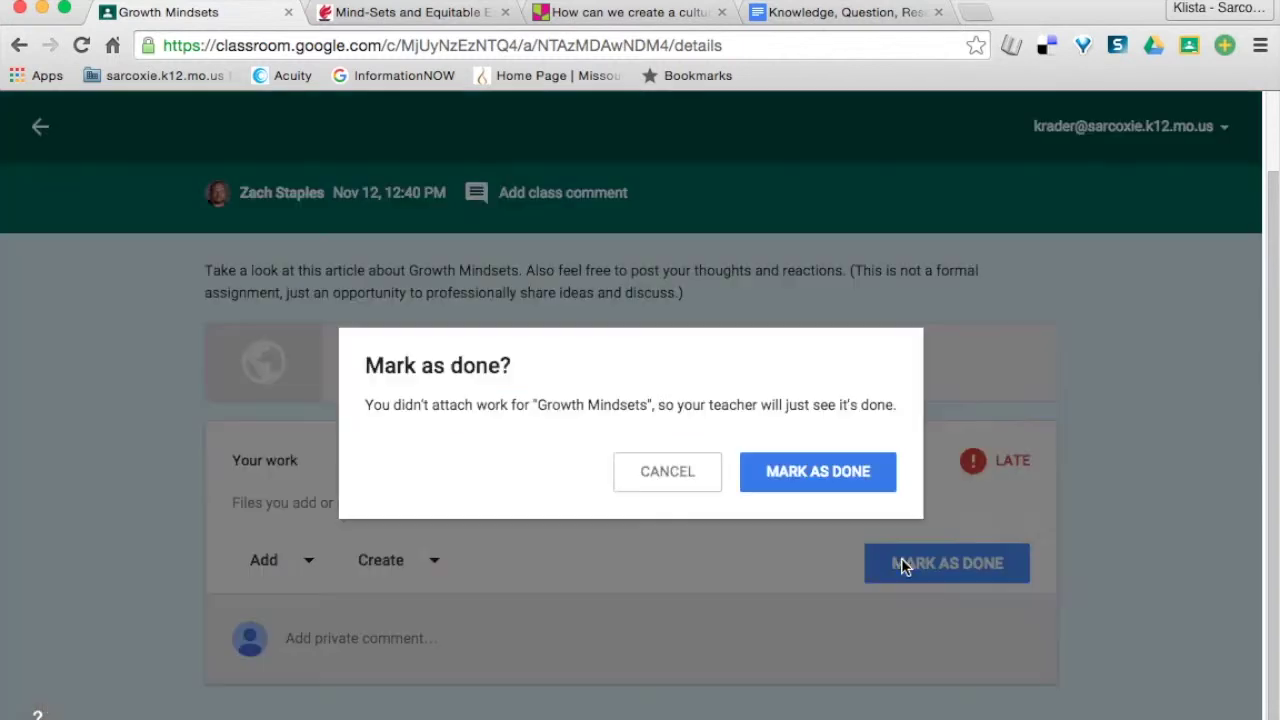
pyautogui.click(800, 481)
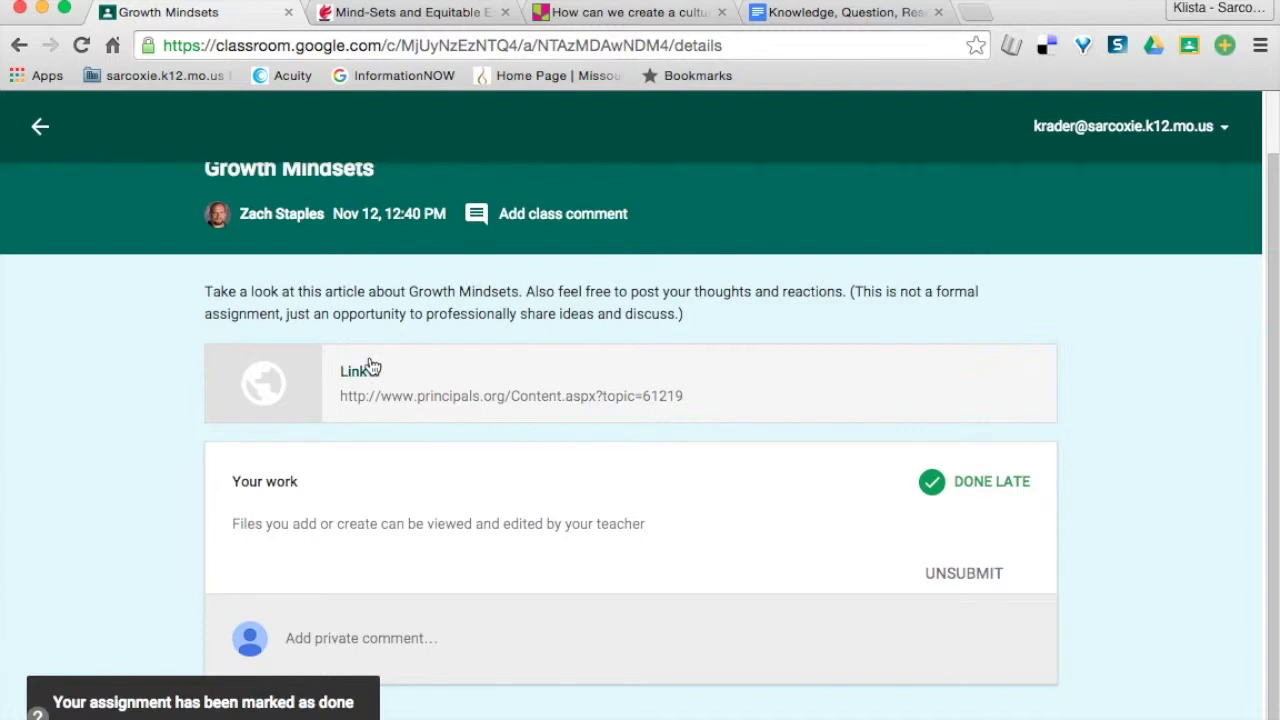
pyautogui.click(40, 128)
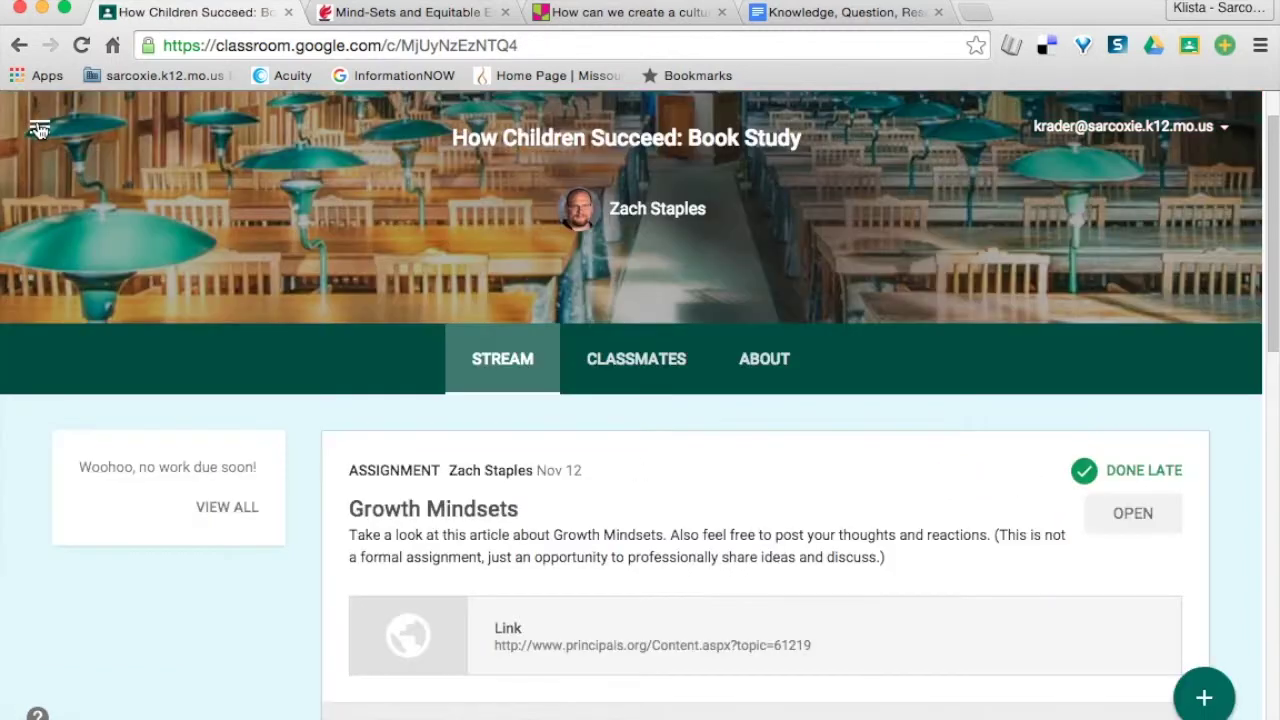
# Check the Growth Mindsets post in the class stream and reopen the assignment to view its submission status
pyautogui.scroll(-1, 858, 608)
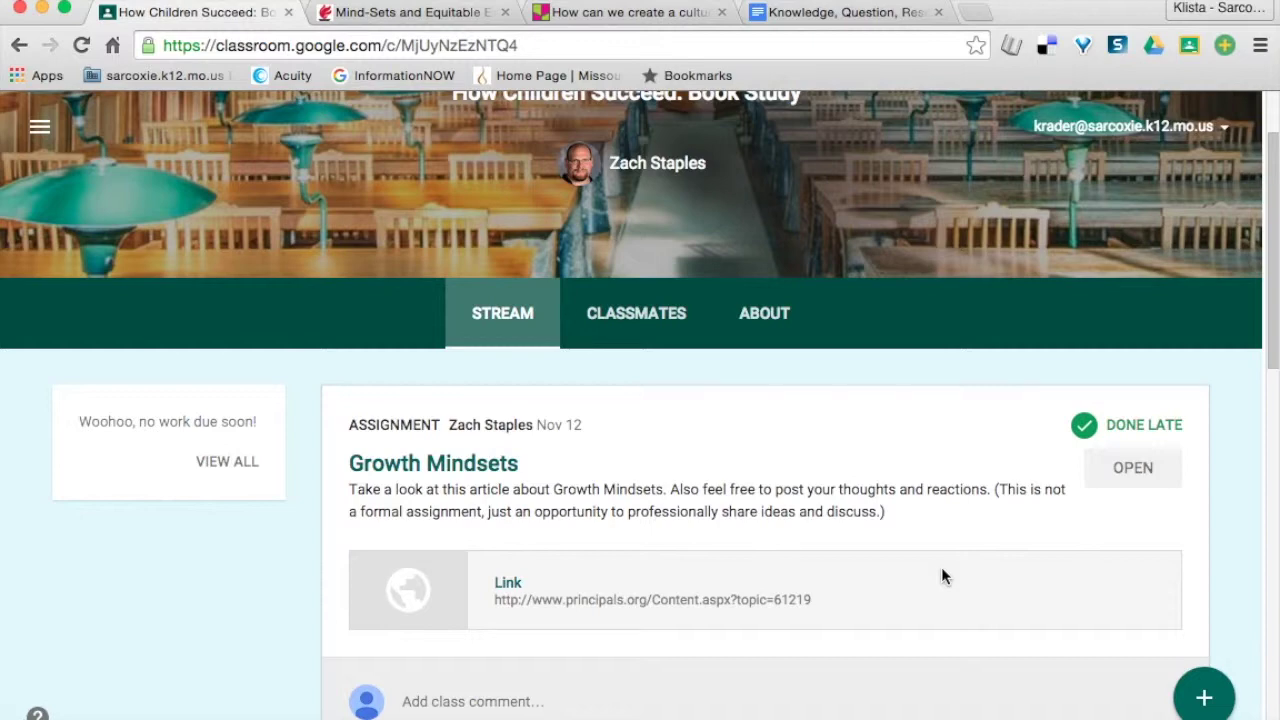
pyautogui.scroll(2, 941, 567)
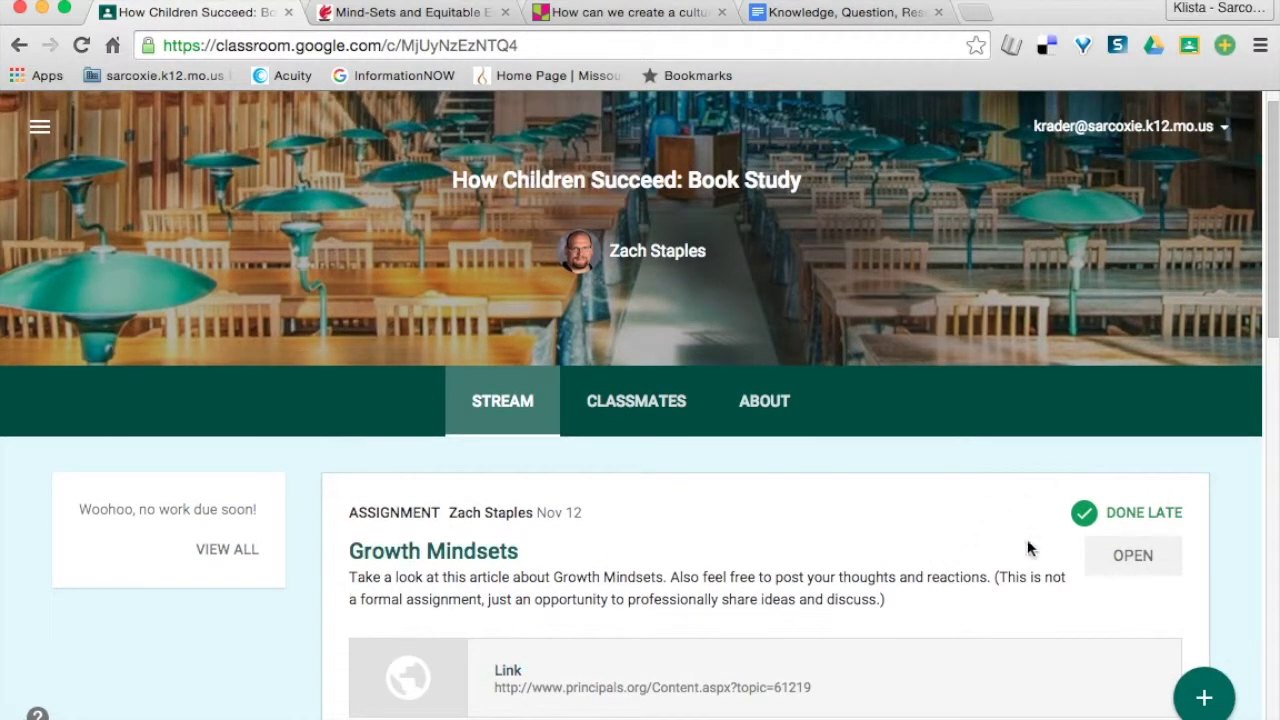
pyautogui.click(1130, 555)
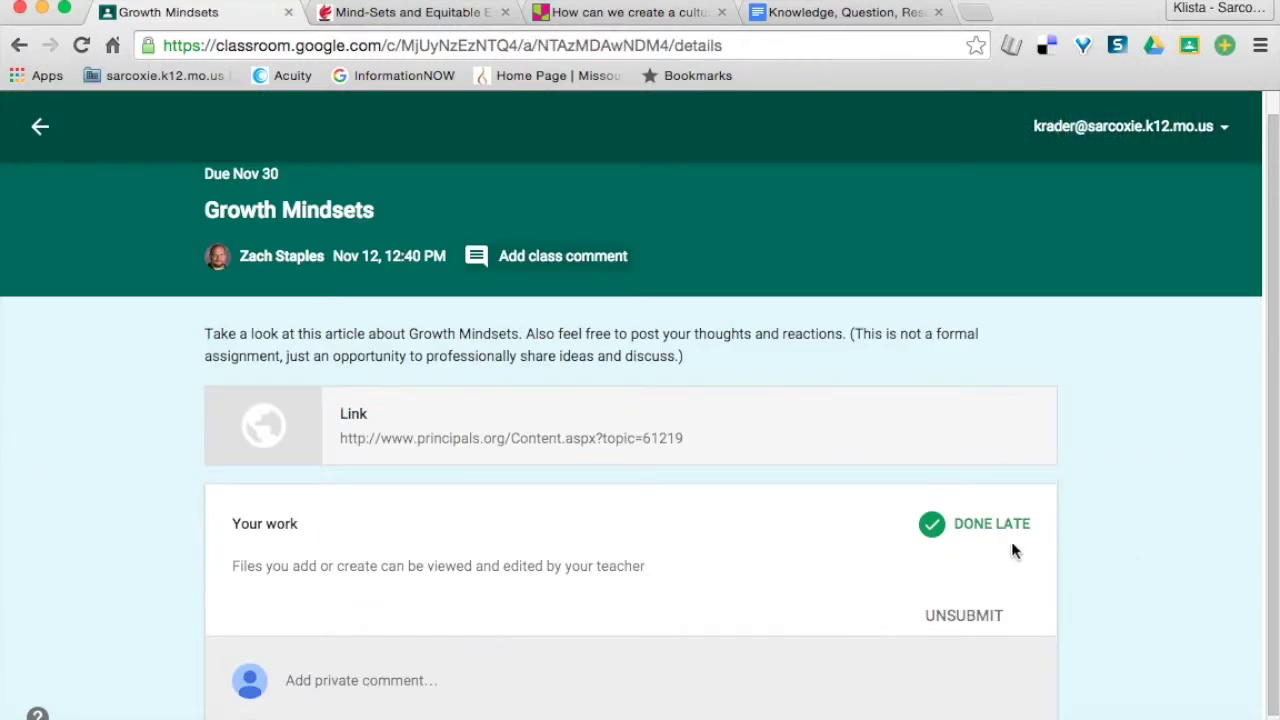